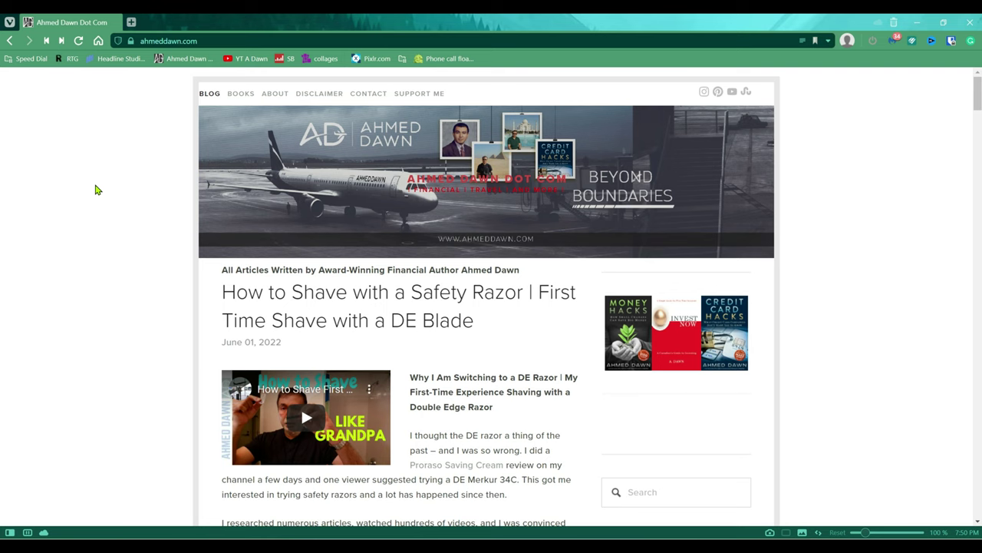
Turn on the side panel strip with Show Panel from the Vivaldi menu's View submenu
{"action": "left_click", "coordinate": [10, 23]}
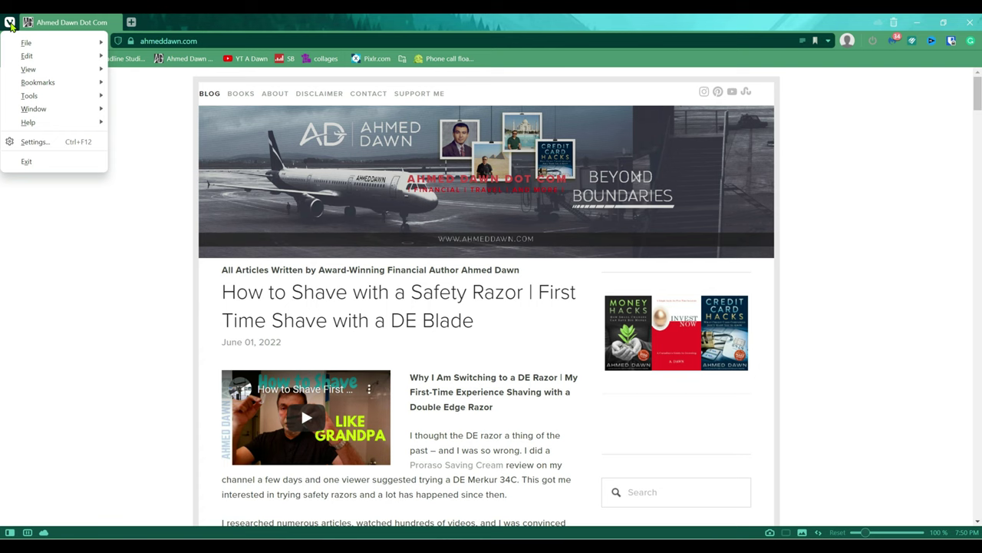
{"action": "mouse_move", "coordinate": [37, 70]}
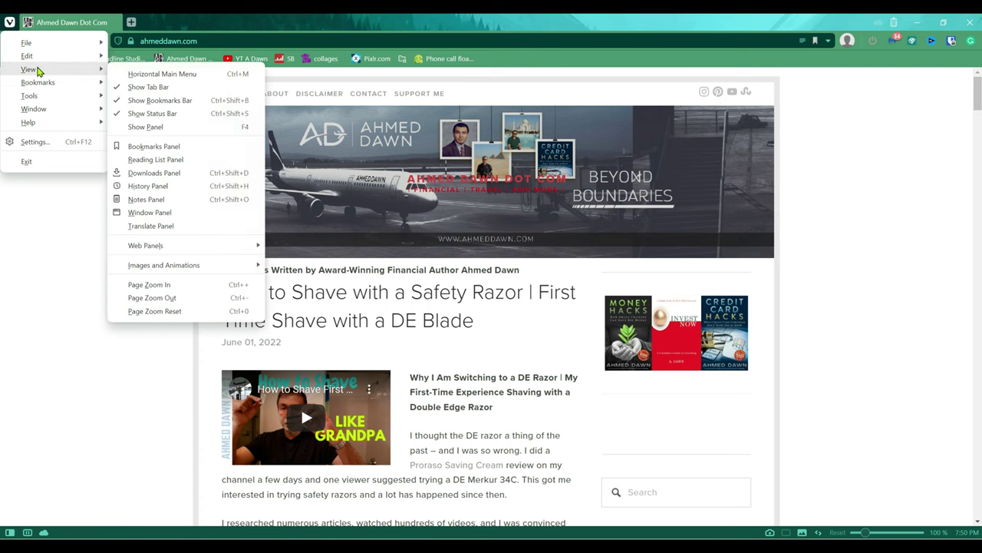
{"action": "left_click", "coordinate": [150, 127]}
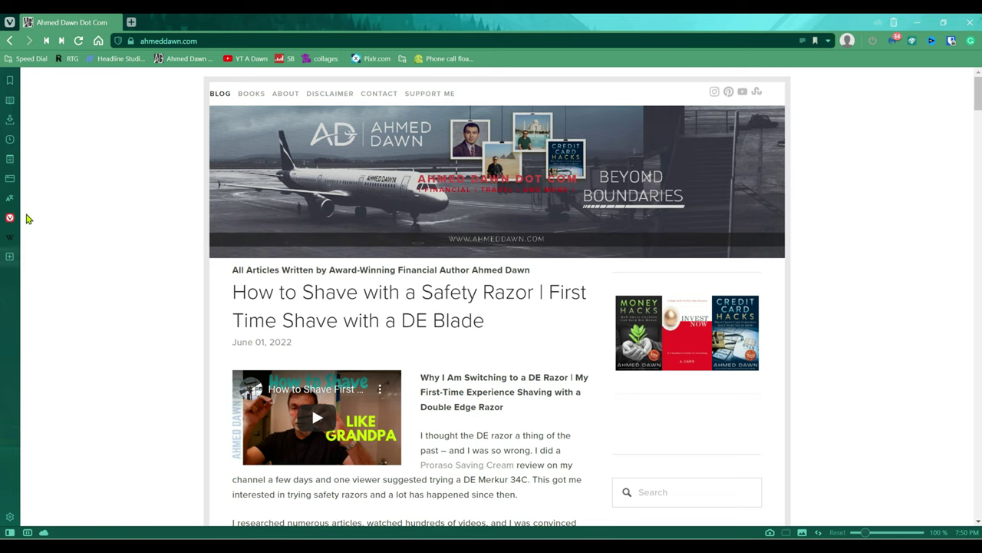
{"action": "left_click", "coordinate": [10, 101]}
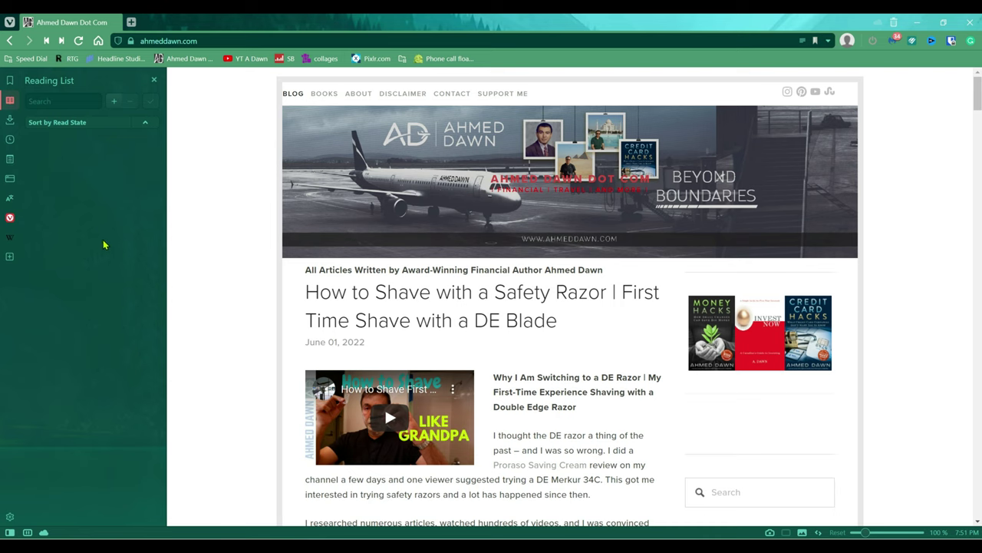
{"action": "left_click", "coordinate": [9, 102]}
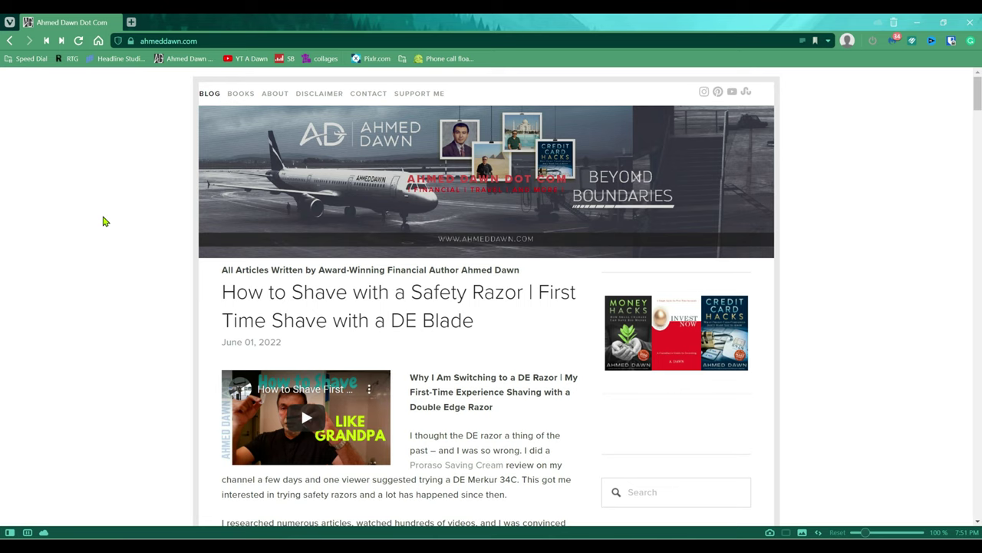
{"action": "key", "text": "F4"}
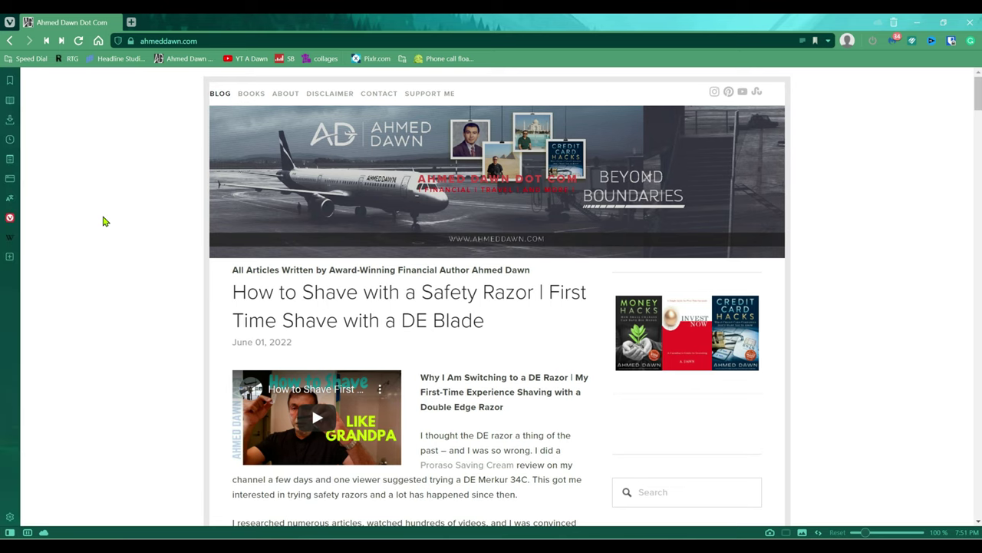
{"action": "key", "text": "F4"}
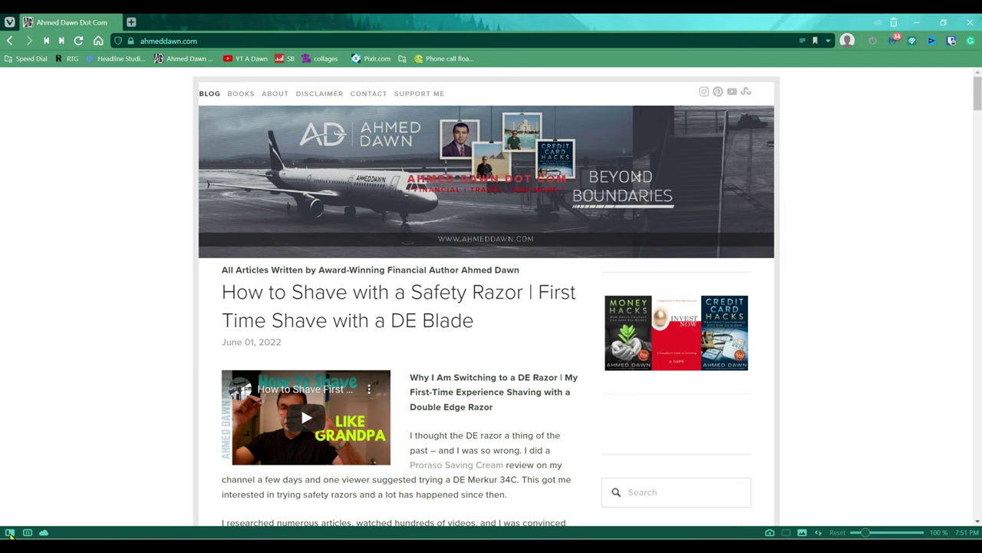
{"action": "left_click", "coordinate": [9, 532]}
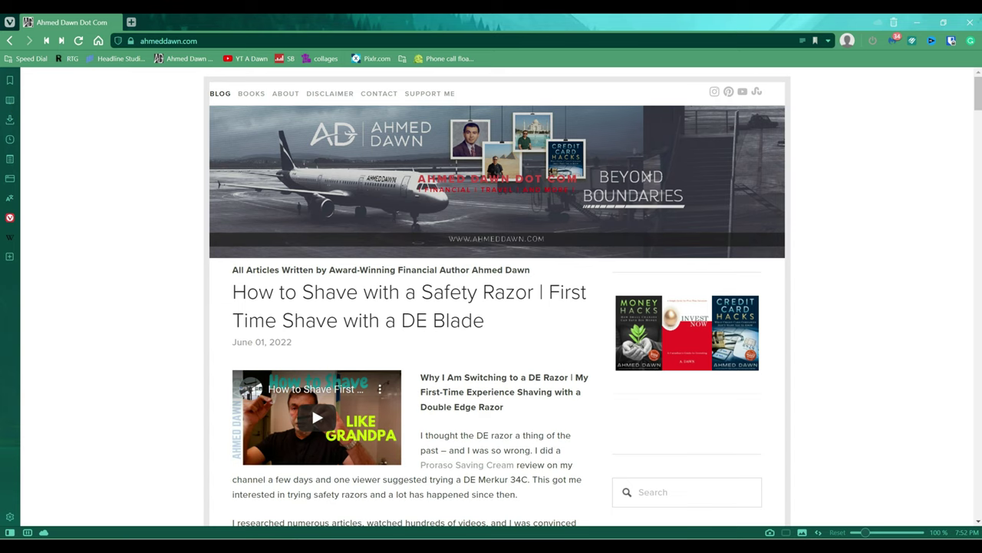
{"action": "left_click", "coordinate": [10, 532]}
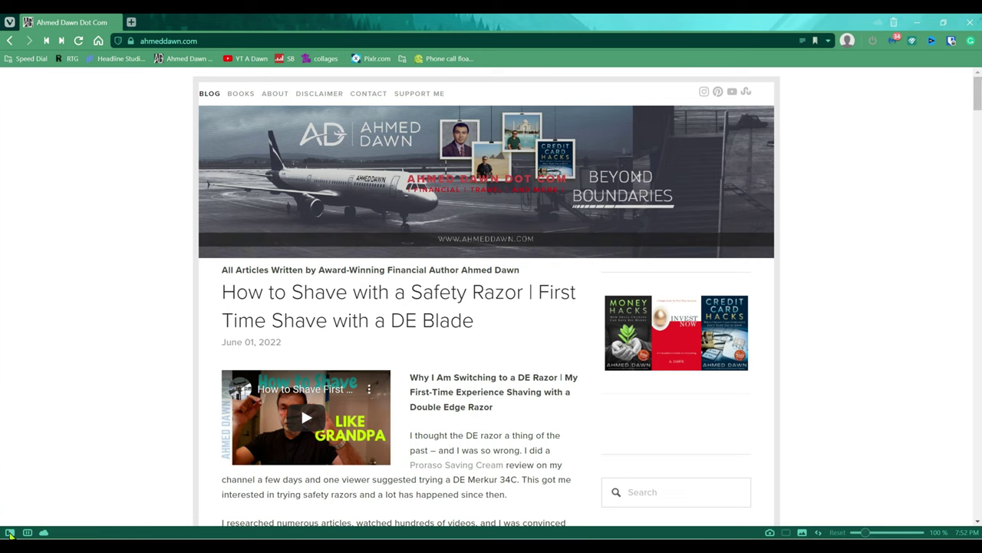
{"action": "left_click", "coordinate": [10, 531]}
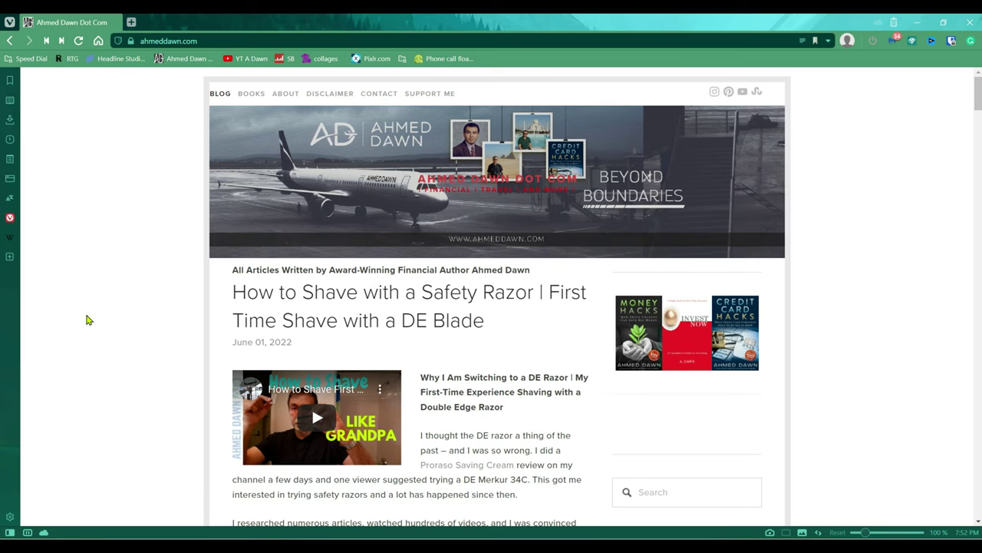
Add the Ahmed Dawn Dot Com page and google.com, in a new tab, to the Reading List
{"action": "left_click", "coordinate": [10, 102]}
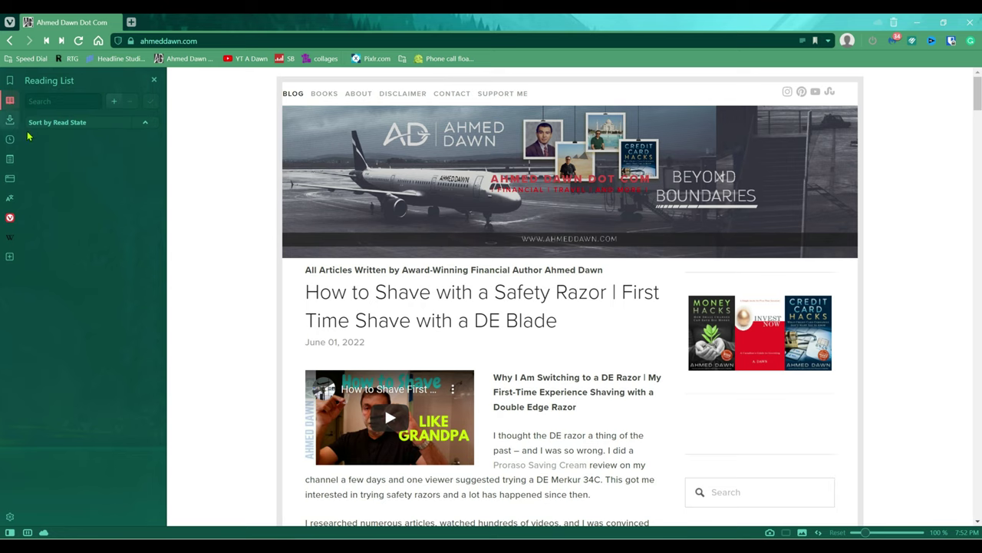
{"action": "left_click", "coordinate": [114, 103]}
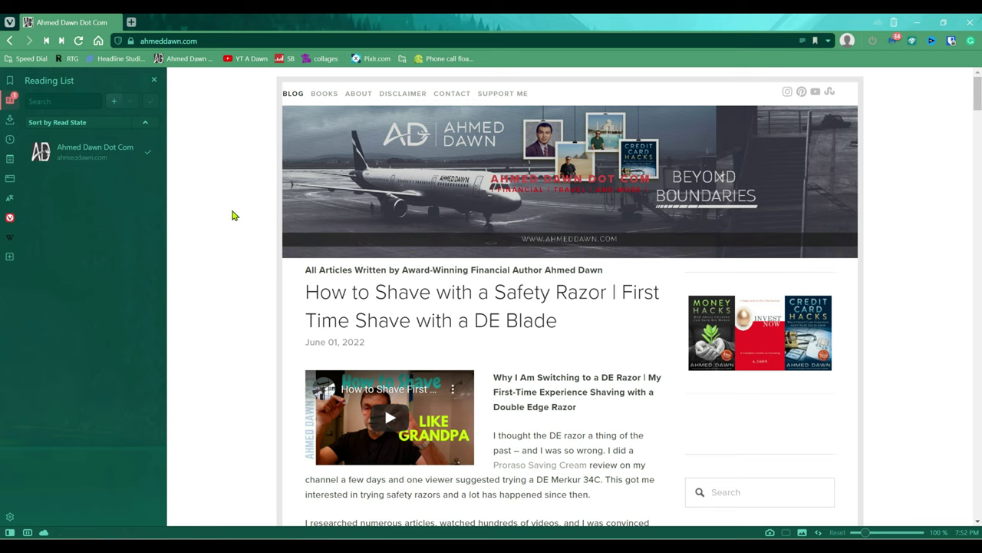
{"action": "left_click", "coordinate": [131, 21]}
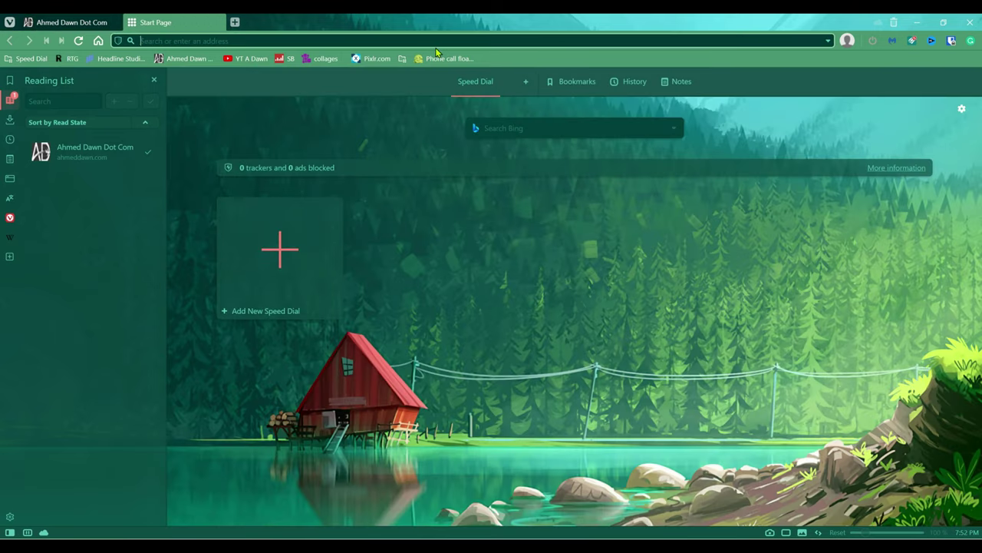
{"action": "type", "text": "google.com/"}
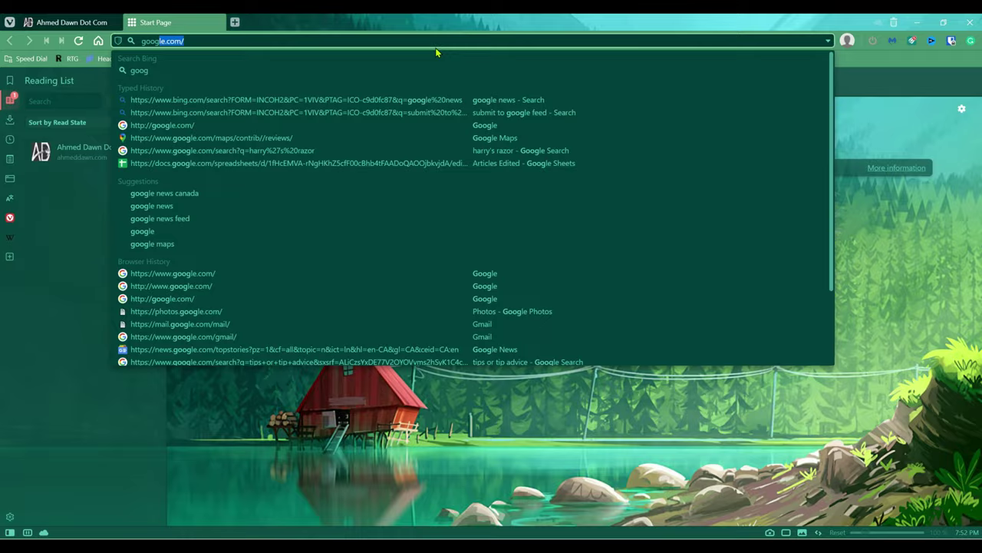
{"action": "key", "text": "Return"}
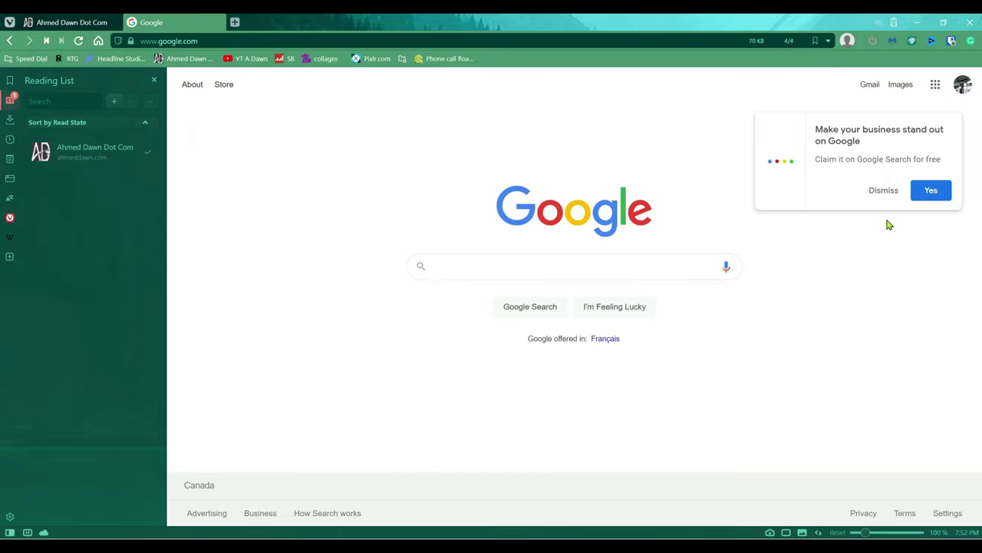
{"action": "left_click", "coordinate": [884, 191]}
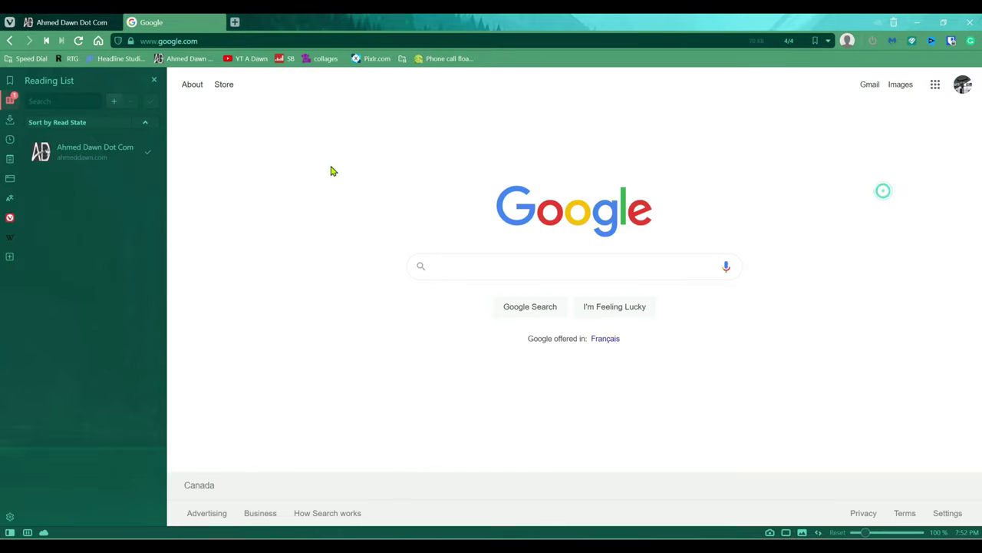
{"action": "left_click", "coordinate": [113, 102]}
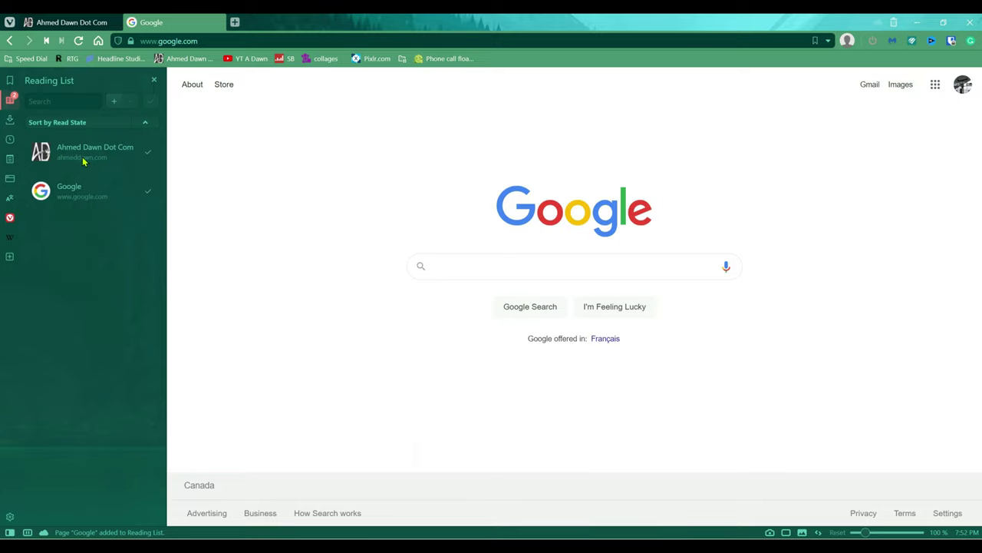
Filter the Reading List for 'goo', then clear the filter to show both entries
{"action": "left_click", "coordinate": [56, 100]}
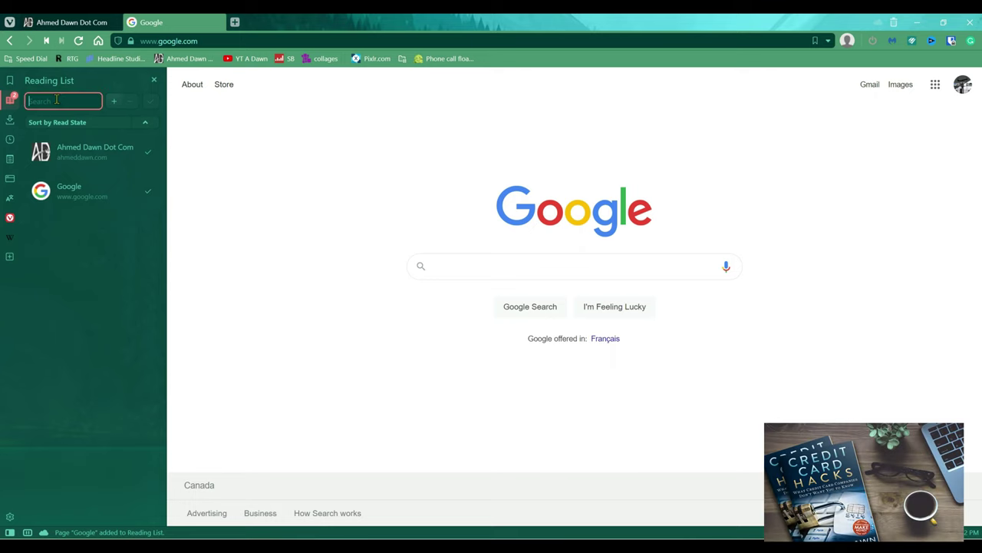
{"action": "type", "text": "goo"}
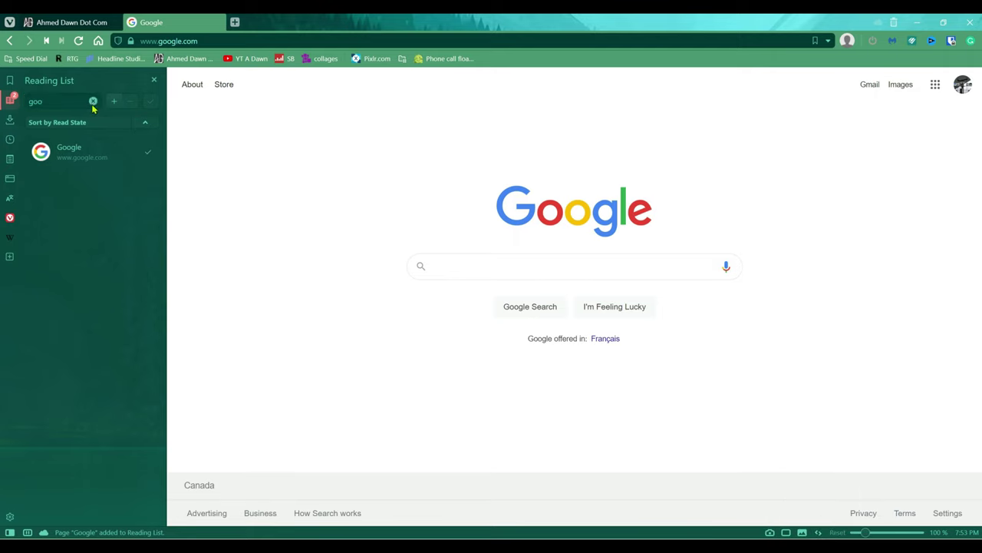
{"action": "left_click", "coordinate": [93, 105]}
{"action": "left_click", "coordinate": [93, 103]}
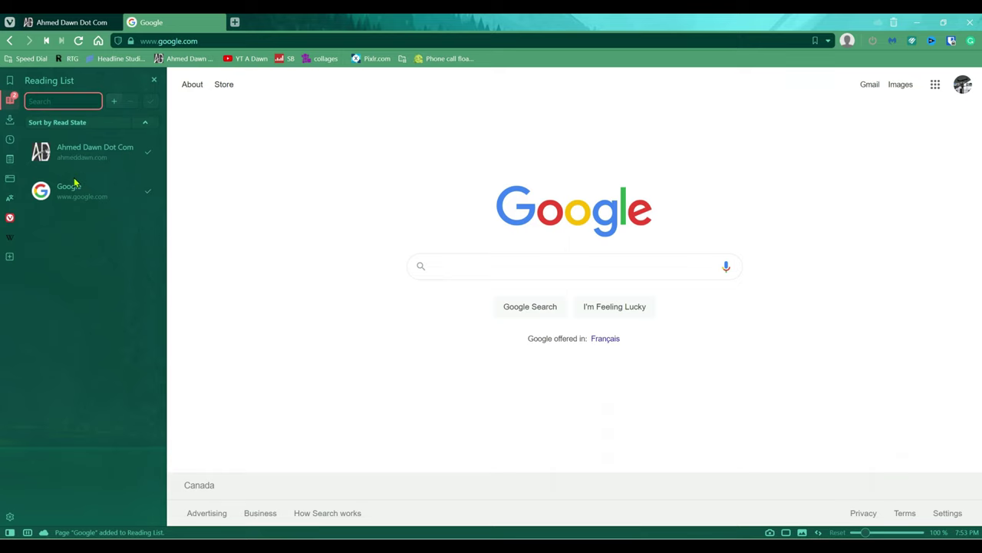
Remove Ahmed Dawn Dot Com from the Reading List and return to its tab
{"action": "left_click", "coordinate": [66, 154]}
{"action": "right_click", "coordinate": [66, 155]}
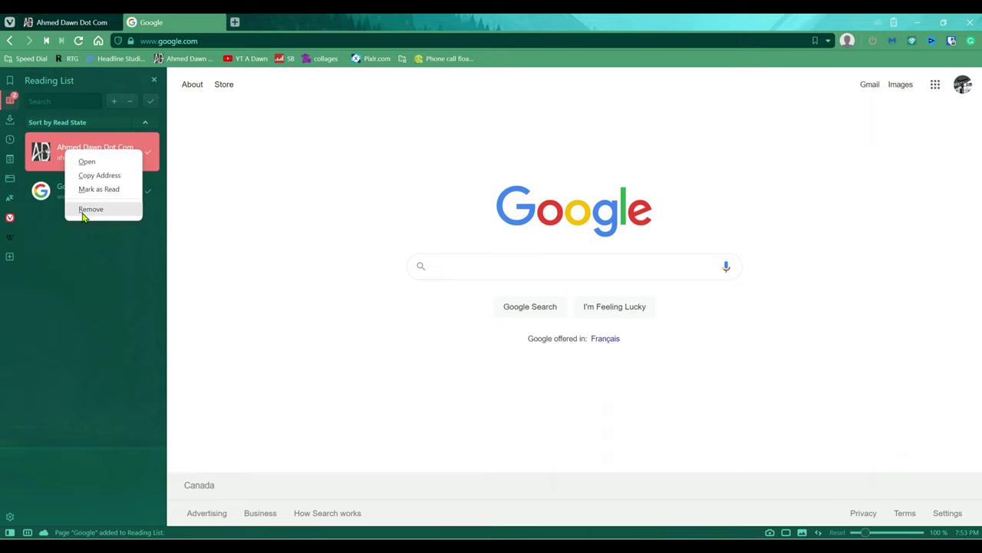
{"action": "left_click", "coordinate": [88, 209]}
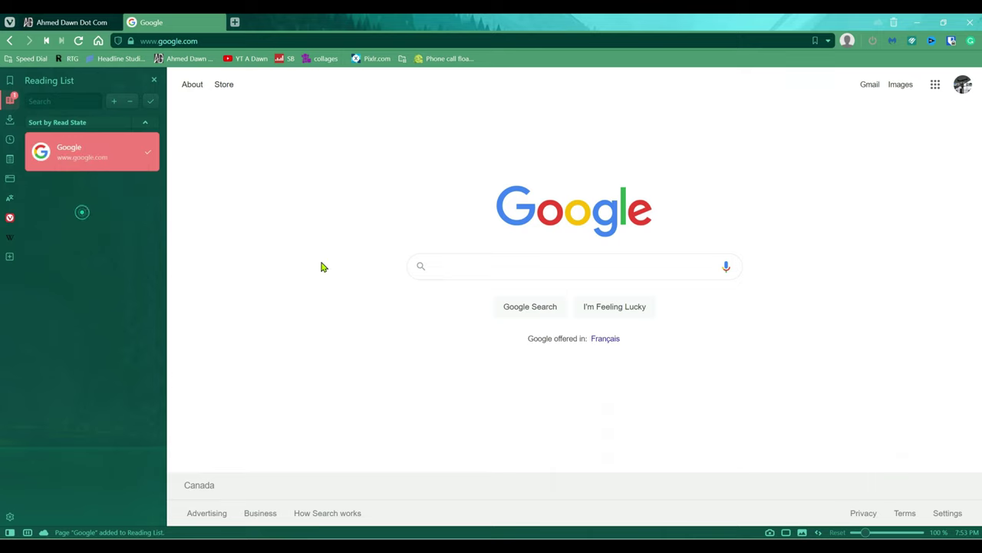
{"action": "left_click", "coordinate": [64, 23]}
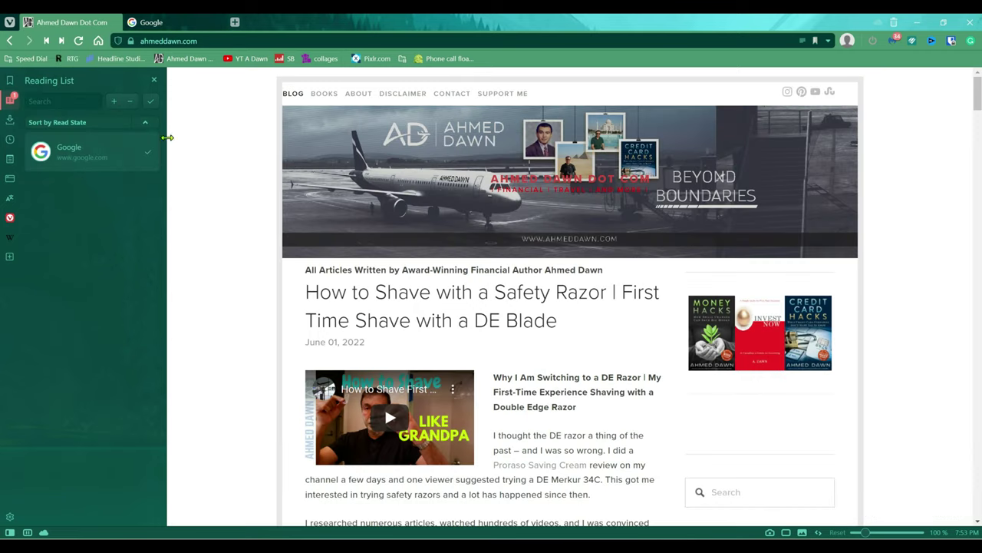
Re-add Ahmed Dawn Dot Com to the Reading List, mark it read, and close the panel
{"action": "left_click", "coordinate": [113, 103]}
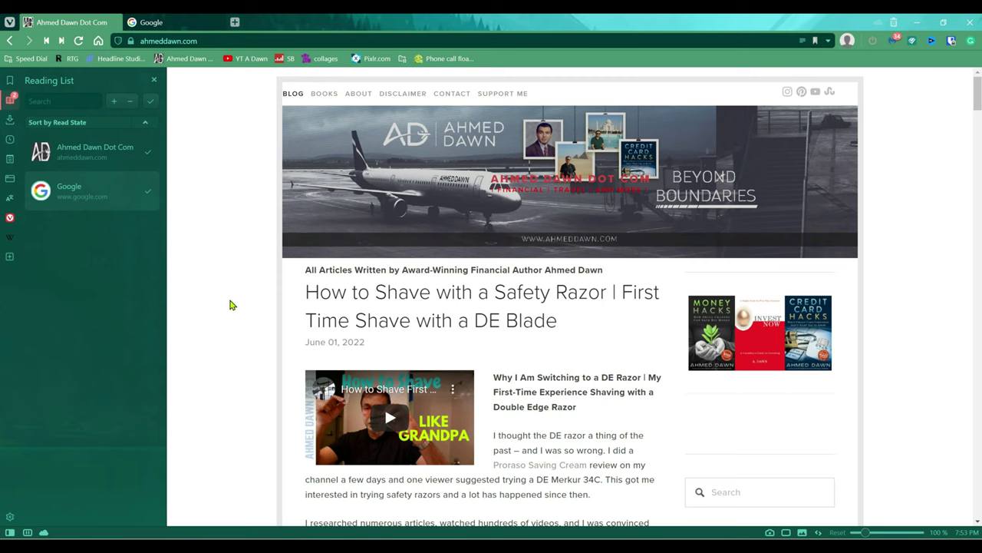
{"action": "left_click", "coordinate": [148, 156]}
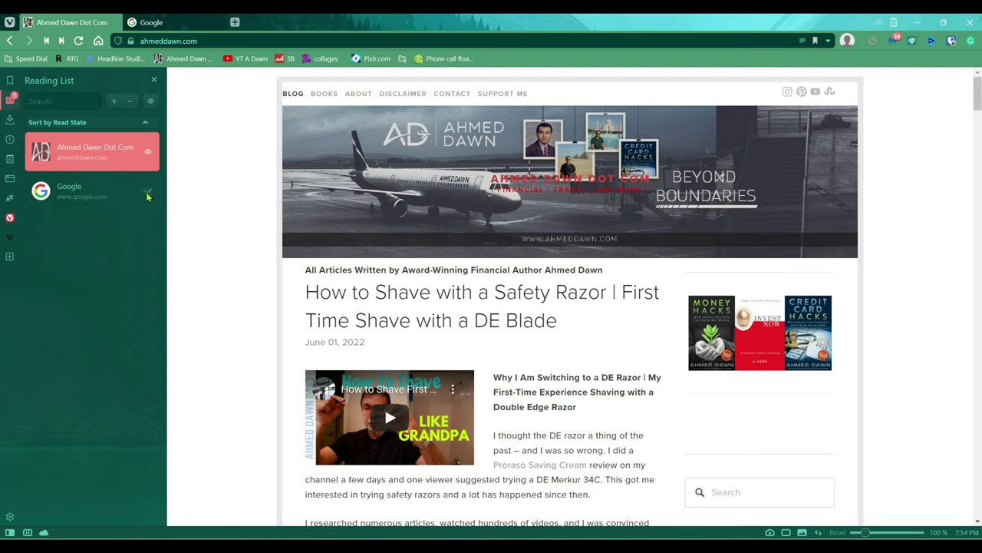
{"action": "left_click", "coordinate": [215, 249]}
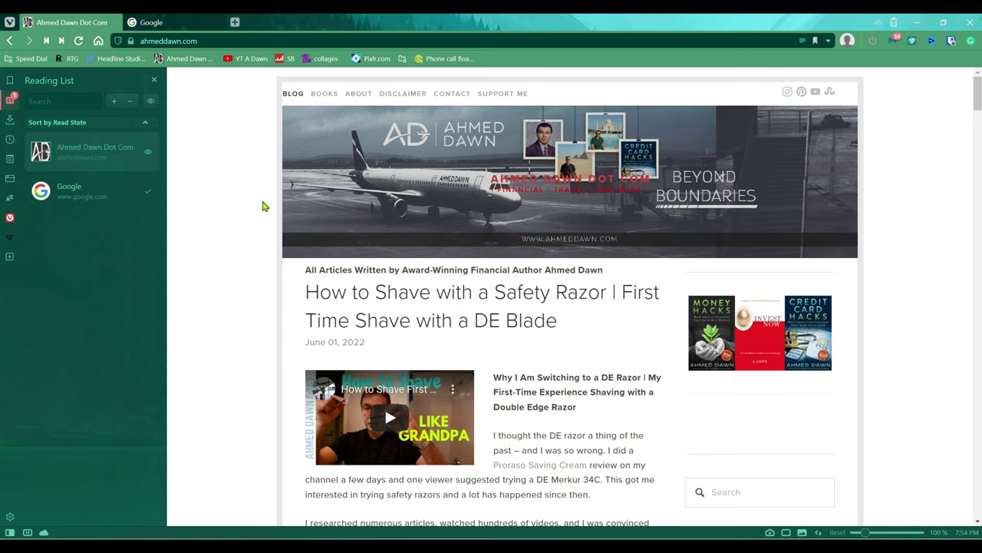
{"action": "left_click", "coordinate": [153, 80]}
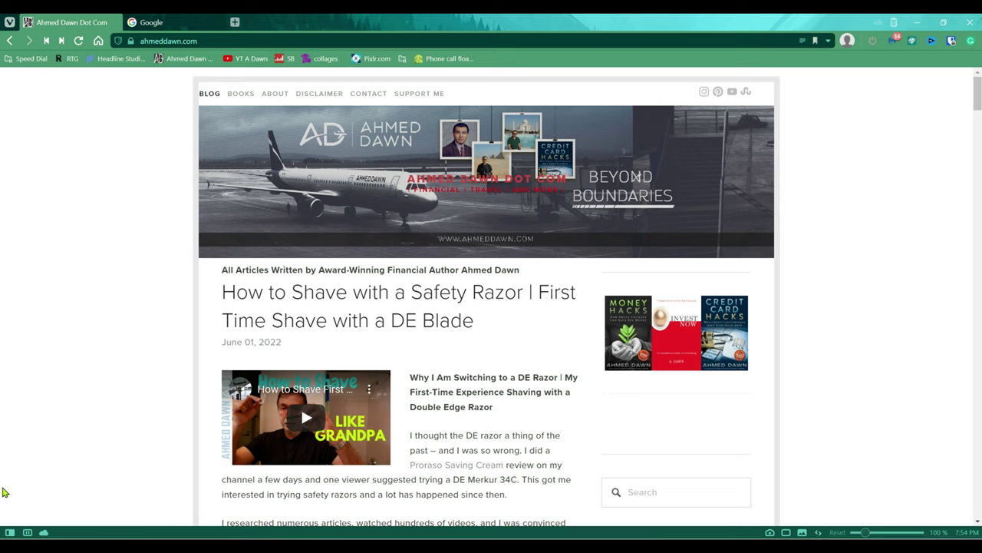
Reopen the Reading List panel showing Ahmed Dawn Dot Com and Google, and narrow its width
{"action": "left_click", "coordinate": [9, 532]}
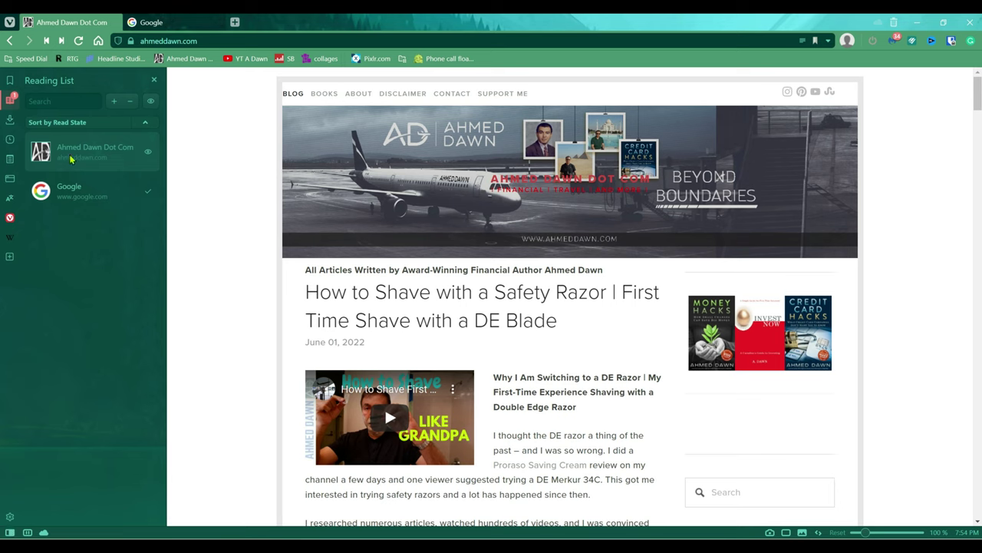
{"action": "left_click", "coordinate": [9, 101]}
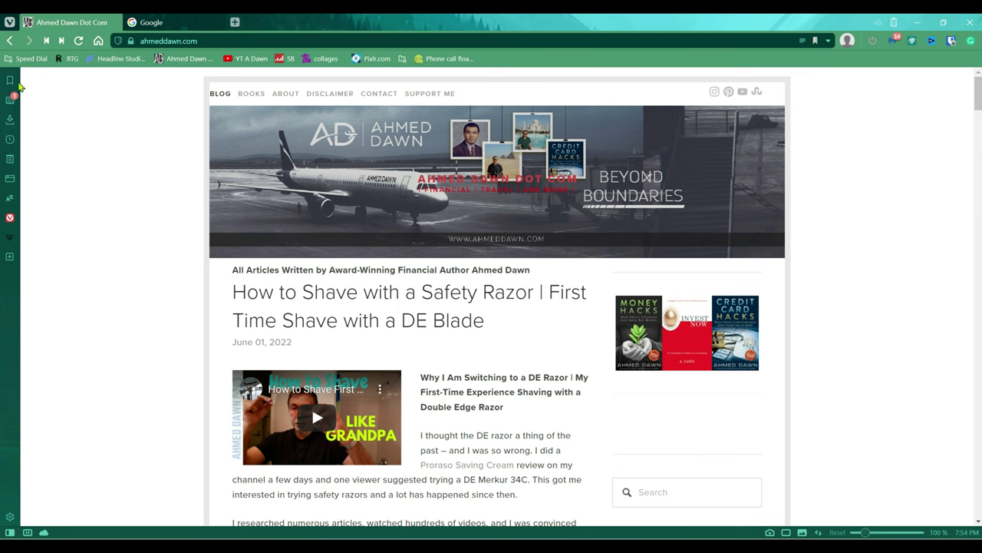
{"action": "left_click", "coordinate": [9, 101]}
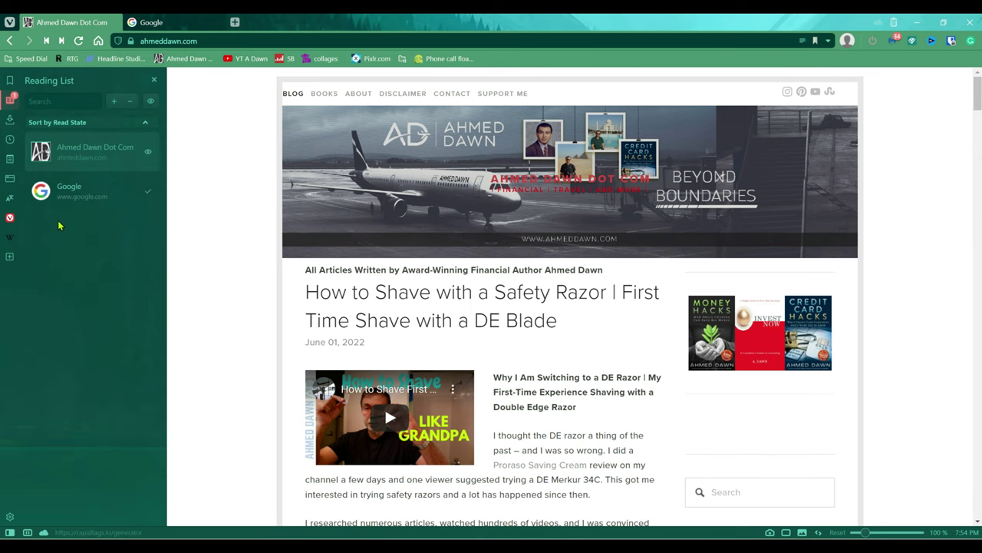
{"action": "left_click_drag", "start_coordinate": [167, 80], "coordinate": [79, 110]}
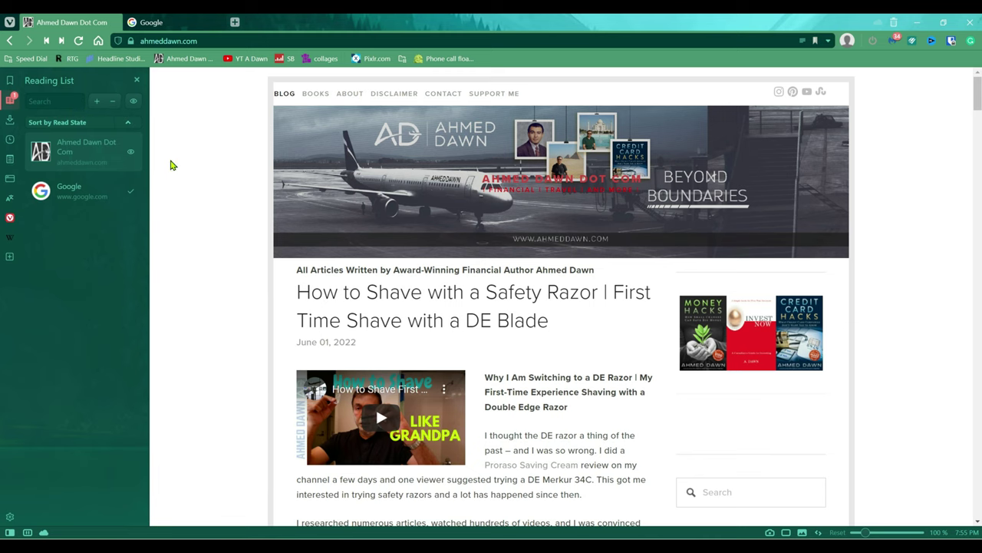
{"action": "left_click", "coordinate": [10, 101]}
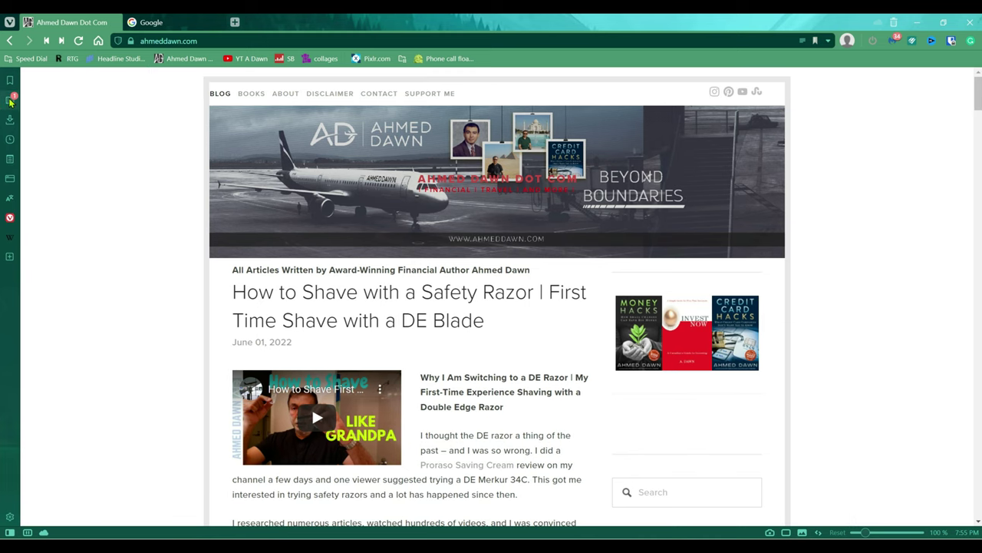
{"action": "left_click", "coordinate": [10, 101]}
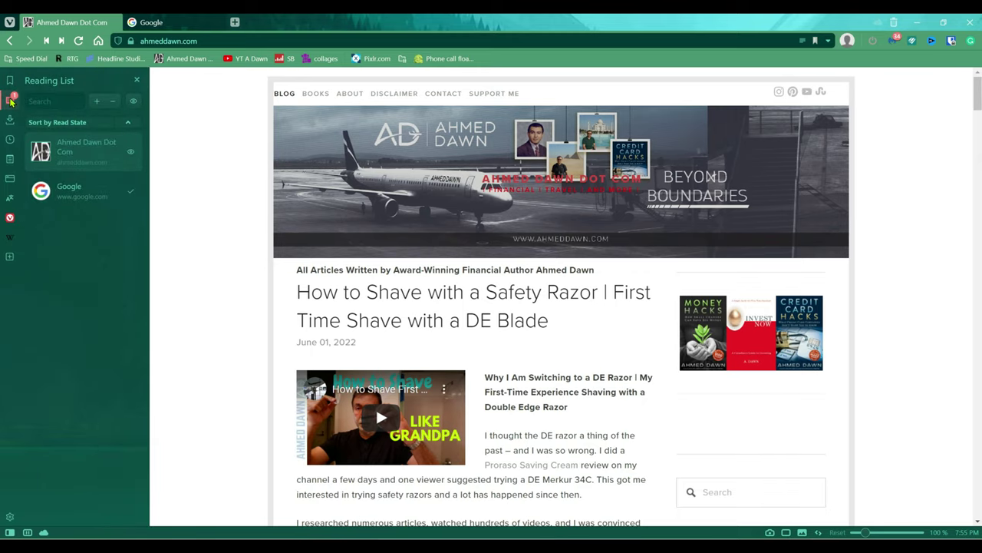
{"action": "left_click", "coordinate": [129, 122]}
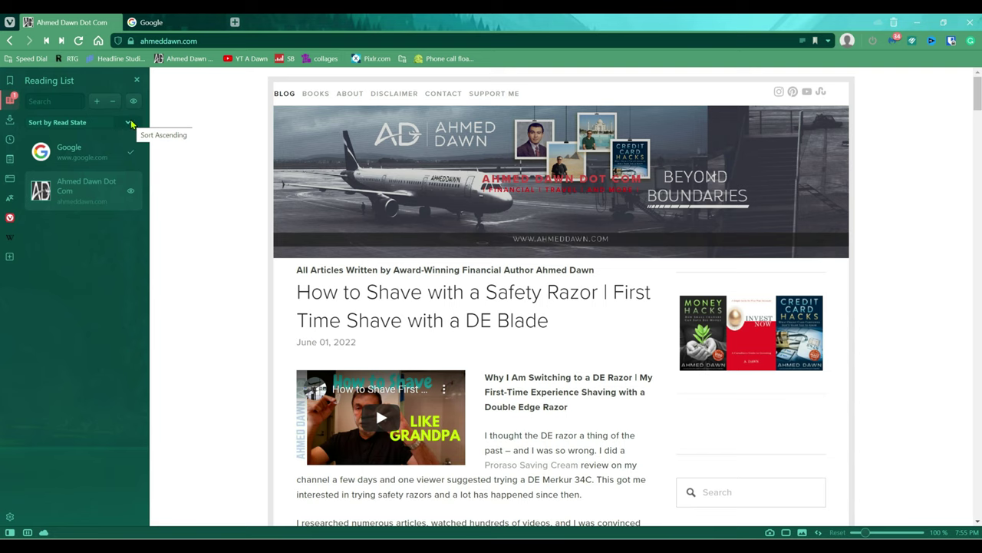
{"action": "left_click", "coordinate": [129, 122]}
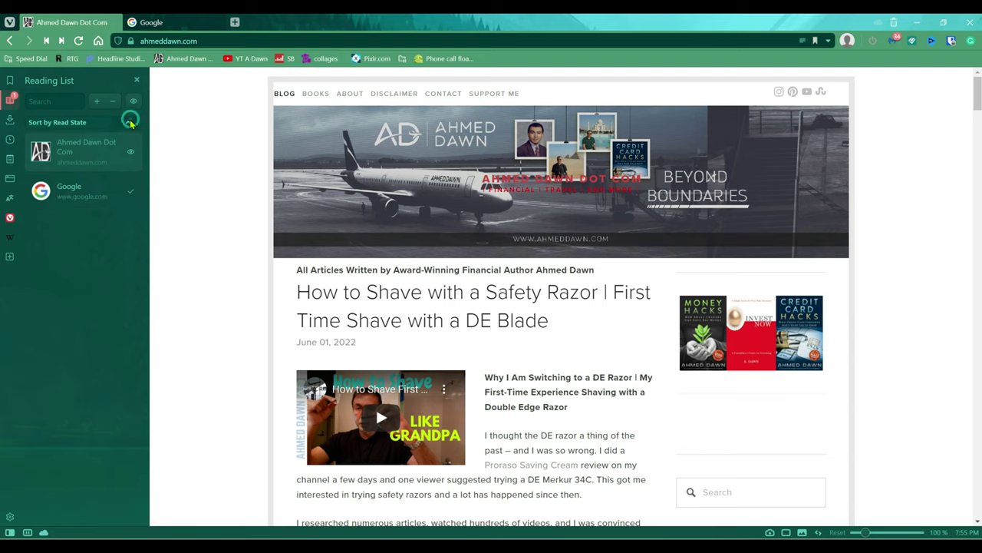
{"action": "left_click", "coordinate": [129, 122]}
{"action": "left_click", "coordinate": [129, 122]}
{"action": "left_click", "coordinate": [127, 122]}
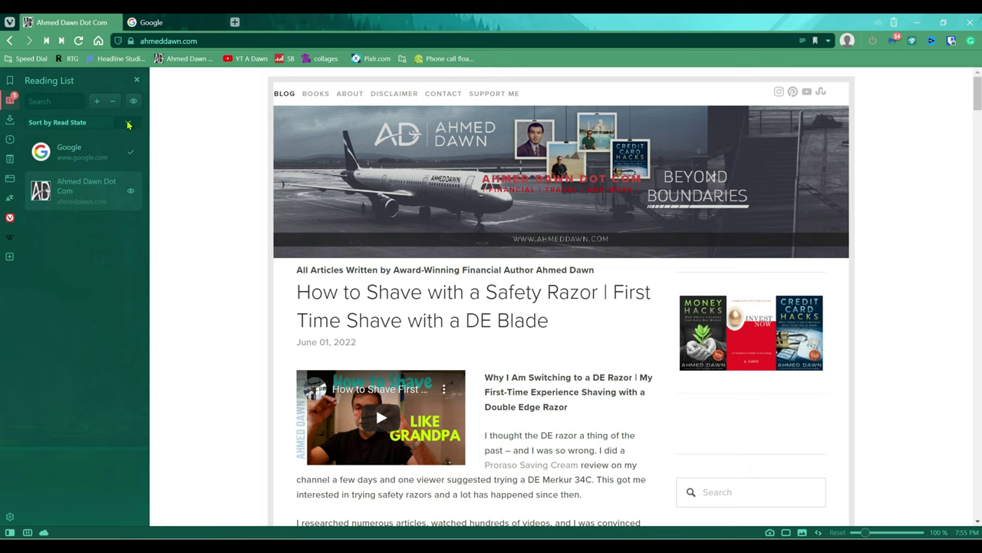
{"action": "left_click", "coordinate": [128, 123]}
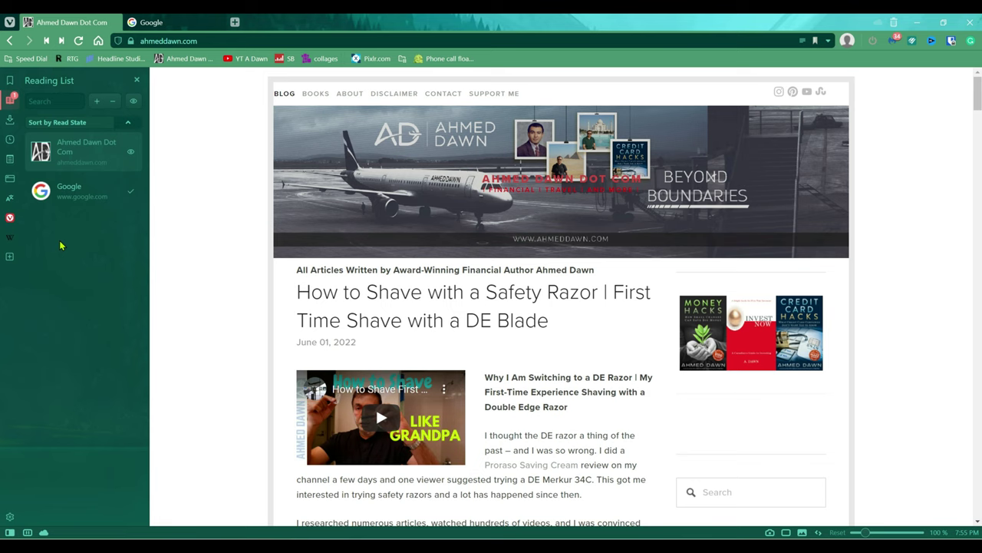
{"action": "right_click", "coordinate": [66, 156]}
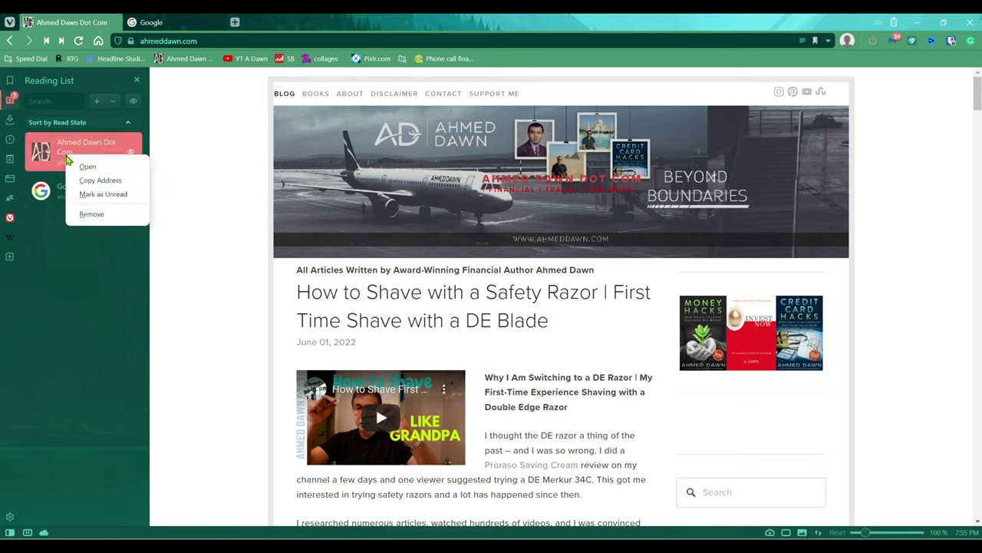
{"action": "left_click", "coordinate": [203, 270]}
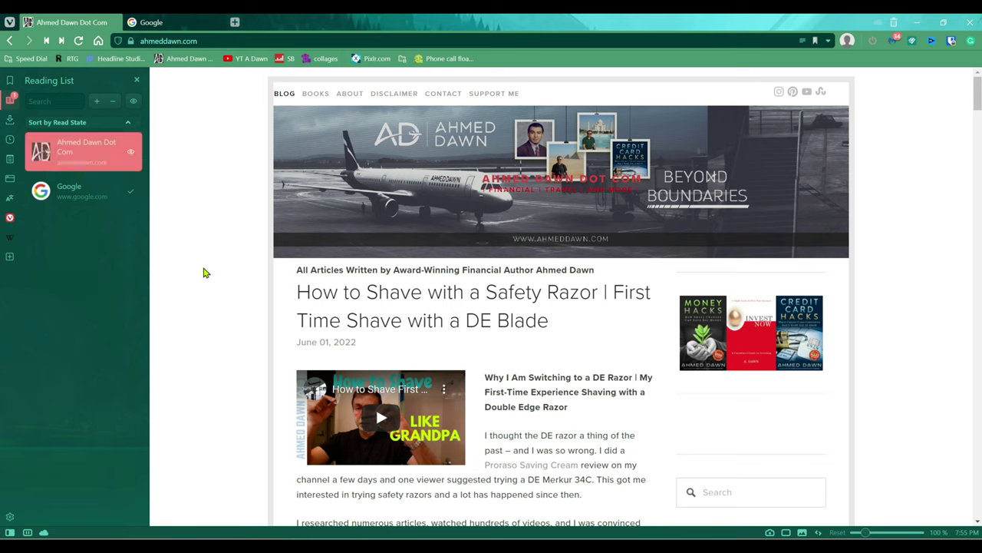